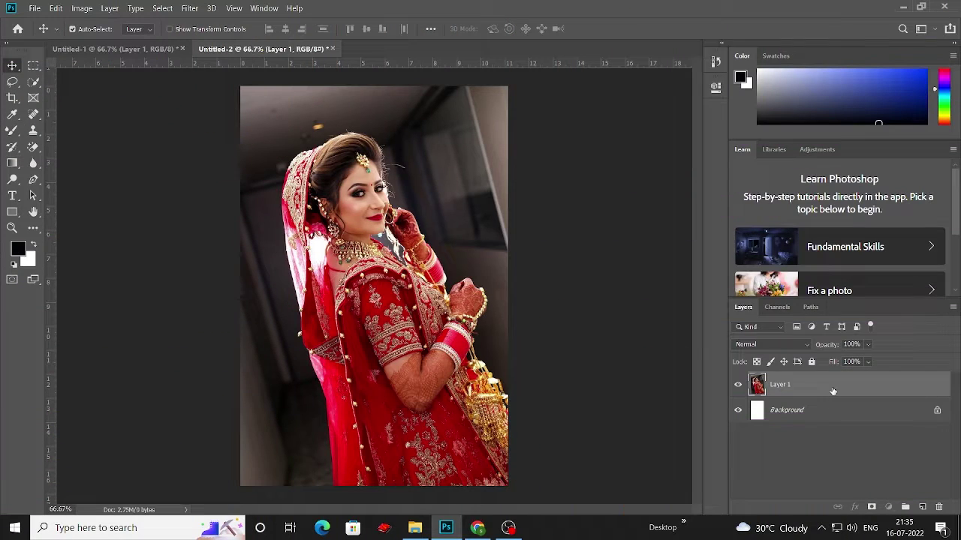
# Duplicate Layer 1 as Layer 1 copy and zoom in on the bride's face.
pyautogui.rightClick(808, 347)
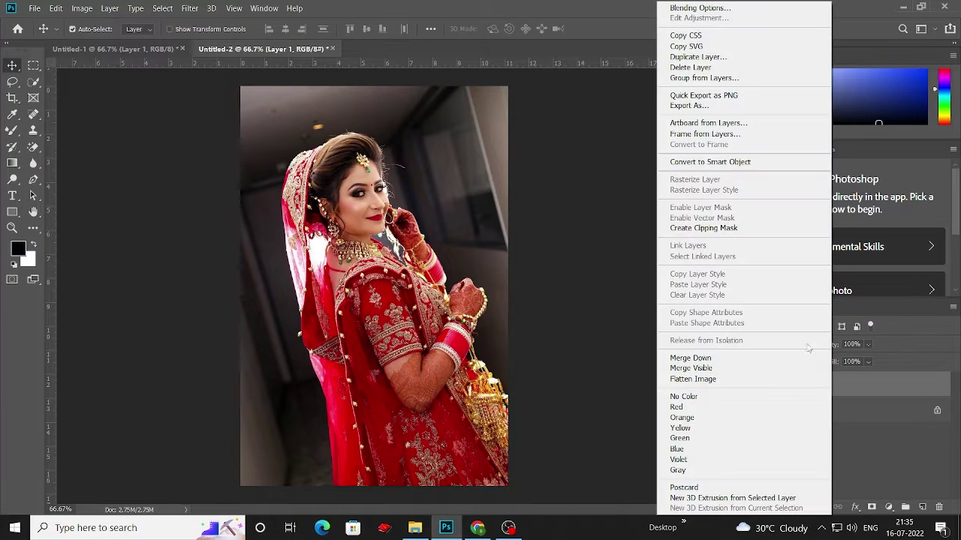
pyautogui.click(697, 56)
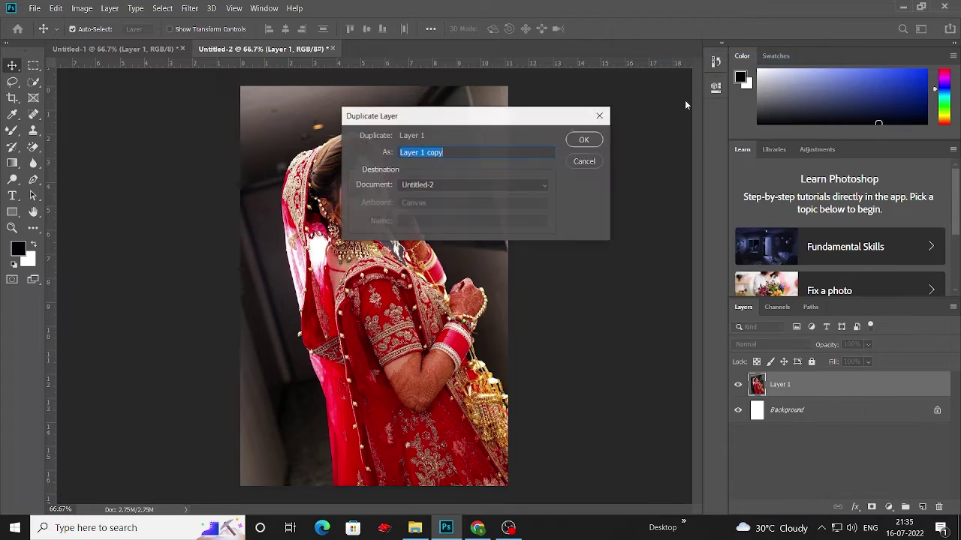
pyautogui.click(585, 141)
pyautogui.hotkey('ctrl', '+')
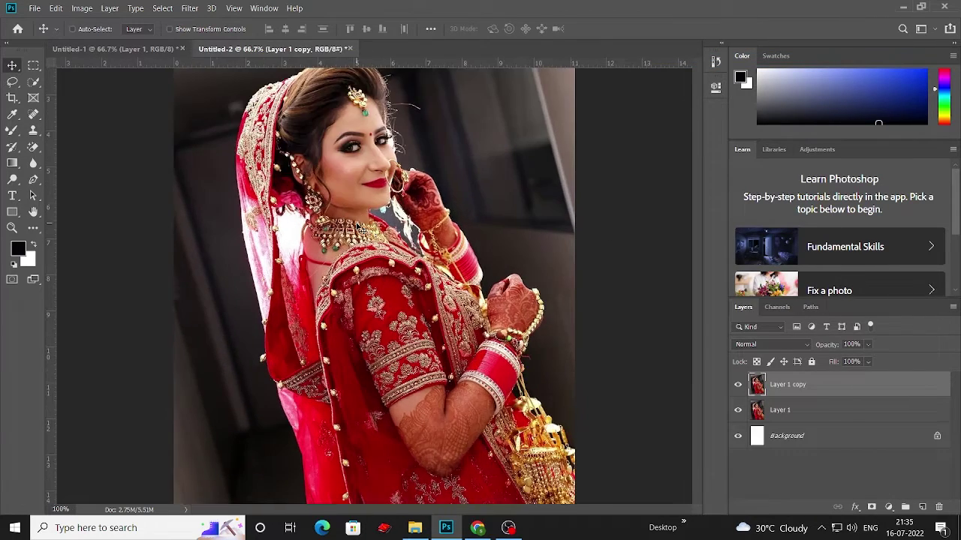
pyautogui.hotkey('ctrl', '+')
pyautogui.scroll(2, 237, 206)
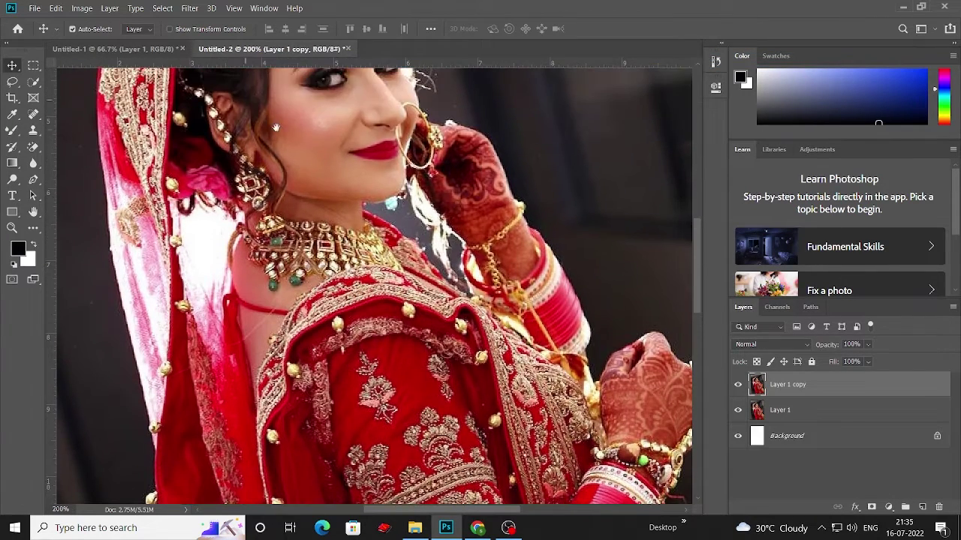
pyautogui.scroll(5, 315, 226)
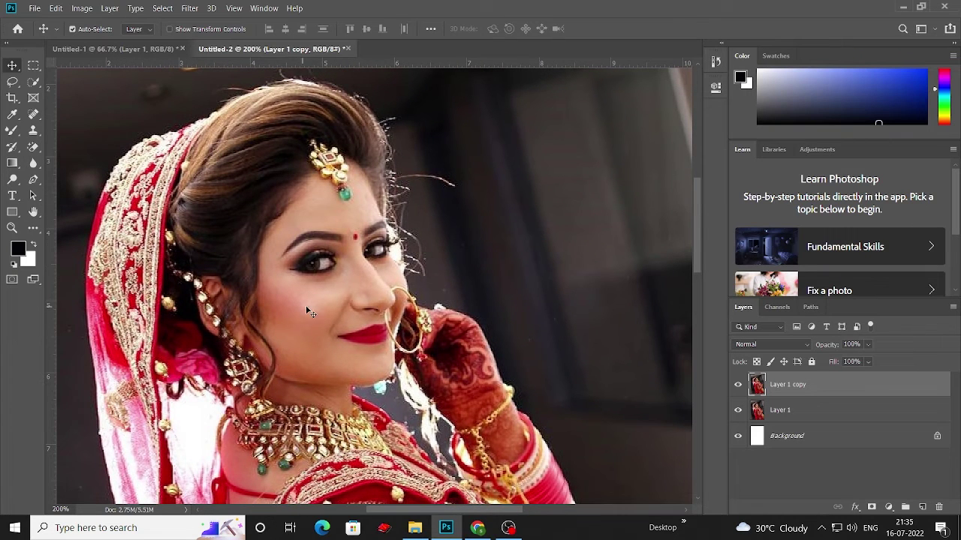
# Select the Spot Healing Brush and shrink it to size 6.
pyautogui.press('j')
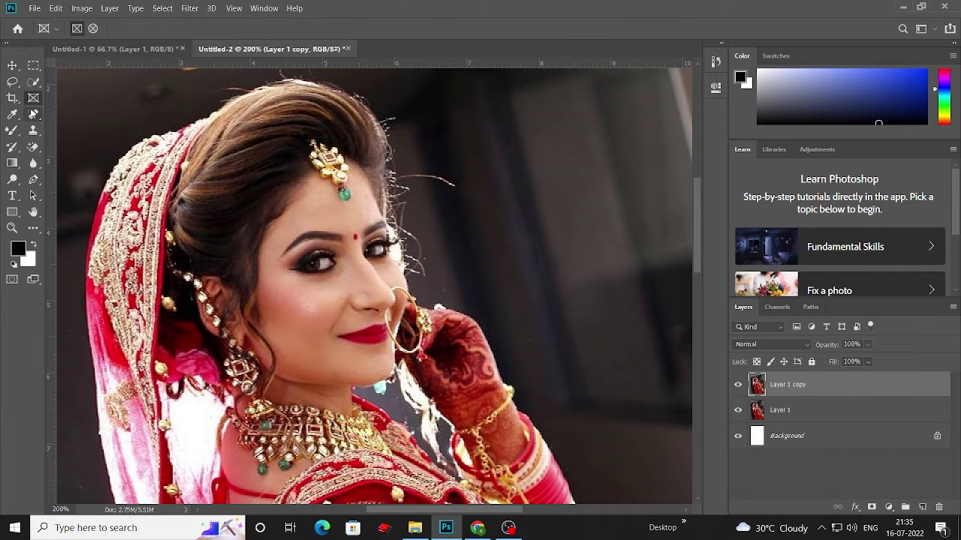
pyautogui.rightClick(34, 114)
pyautogui.click(75, 114)
pyautogui.press('[')
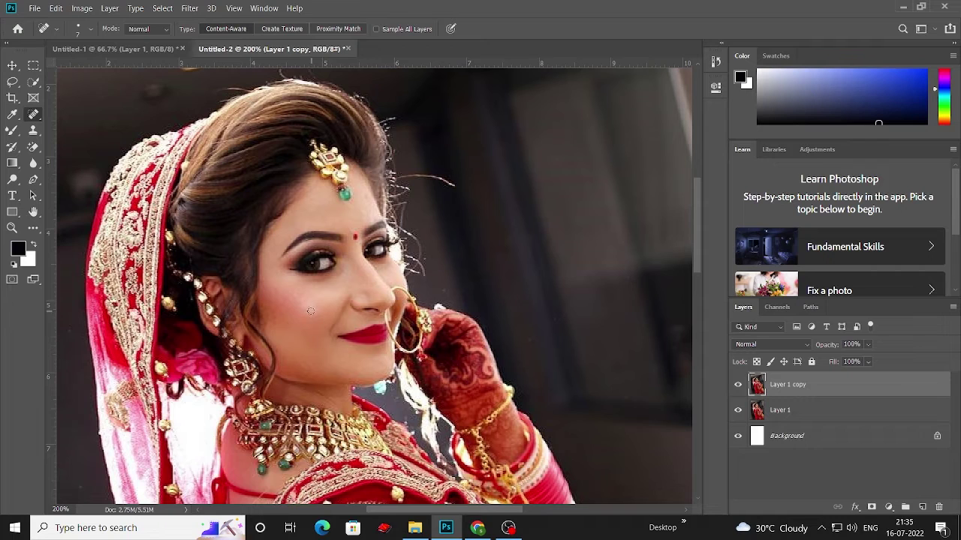
# Heal the two dark blemishes on the cheek, then zoom out to the whole portrait.
pyautogui.click(316, 312)
pyautogui.click(311, 308)
pyautogui.scroll(-2, 312, 329)
pyautogui.scroll(-1, 308, 278)
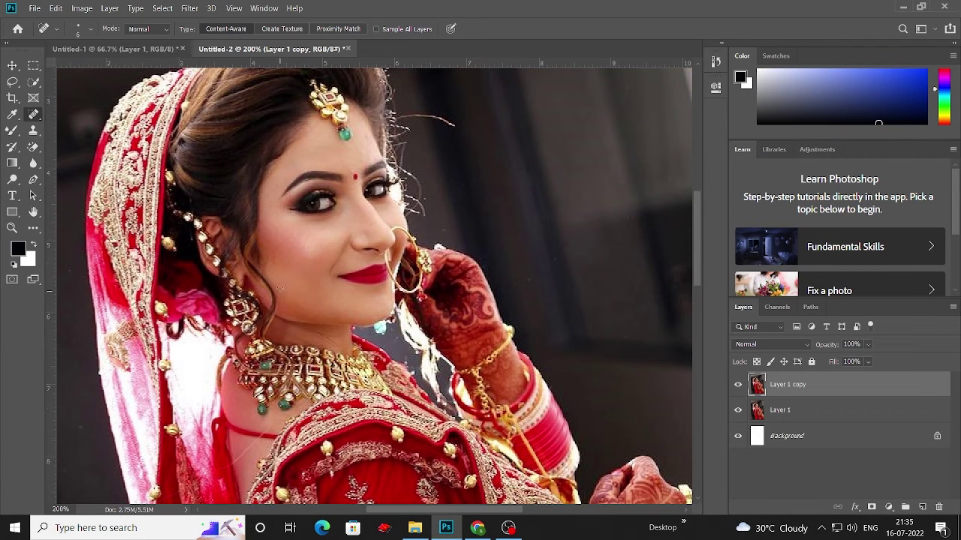
pyautogui.scroll(4, 302, 297)
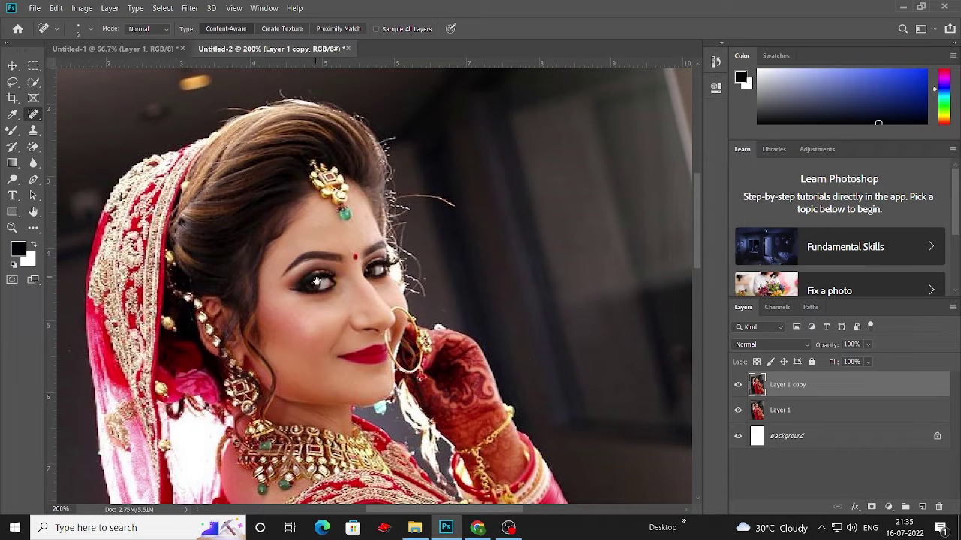
pyautogui.moveTo(316, 281); pyautogui.dragTo(343, 241)
pyautogui.hotkey('ctrl', '-')
pyautogui.hotkey('ctrl', '-')
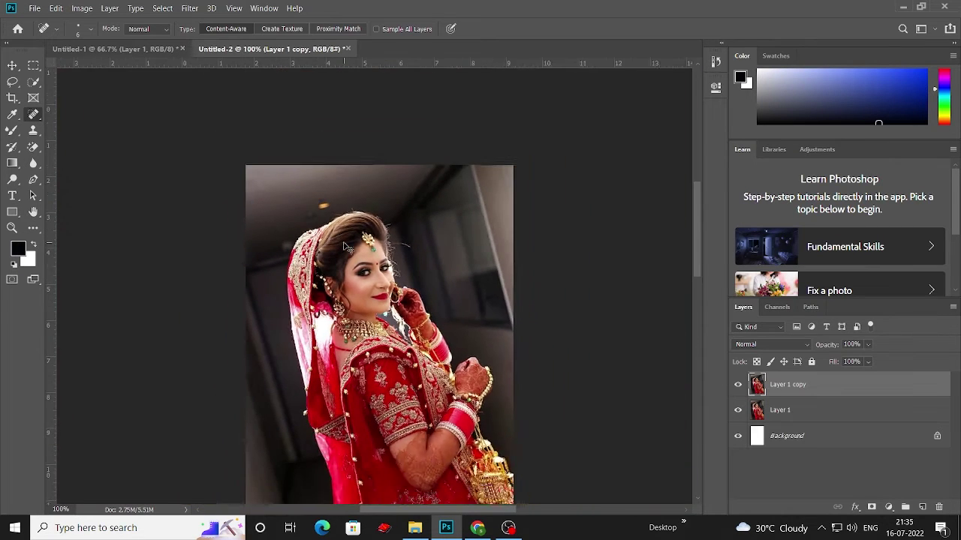
pyautogui.click(12, 66)
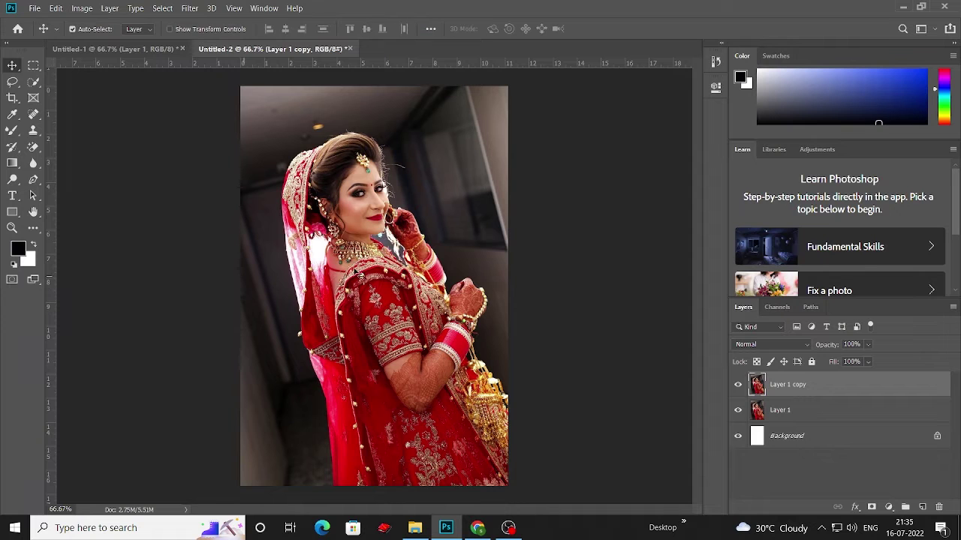
# Apply Brightness/Contrast to Layer 1 copy with Contrast 29 and Brightness 0.
pyautogui.click(82, 8)
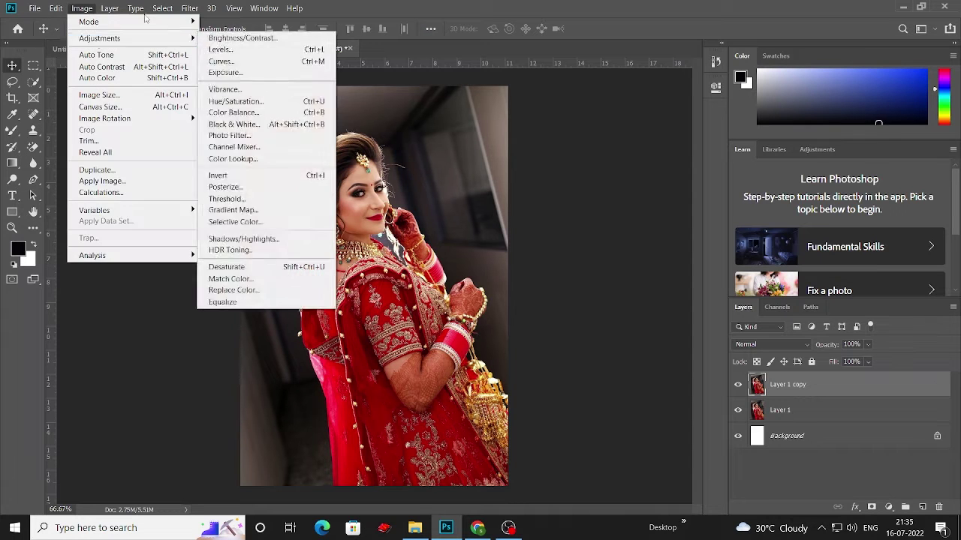
pyautogui.click(82, 9)
pyautogui.click(82, 9)
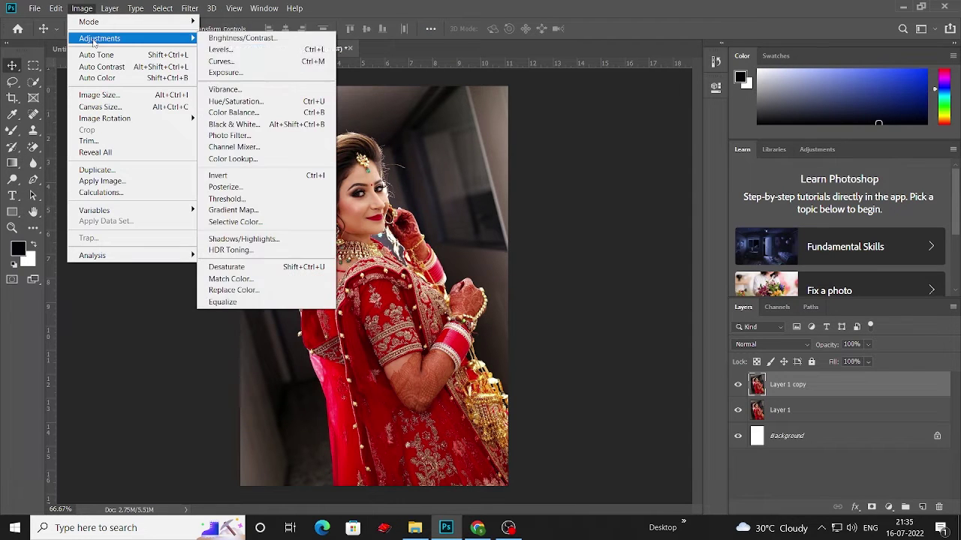
pyautogui.click(240, 39)
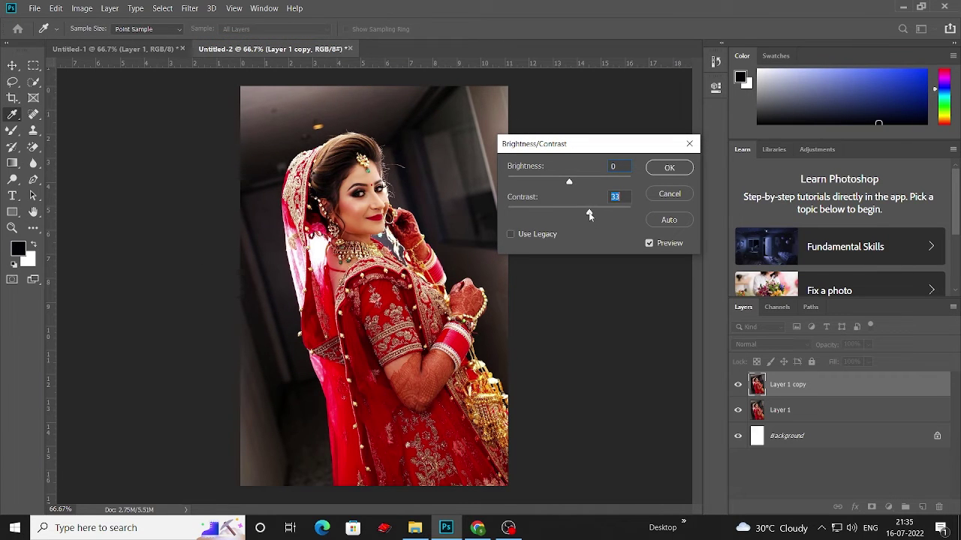
pyautogui.moveTo(589, 215); pyautogui.dragTo(590, 215)
pyautogui.click(669, 167)
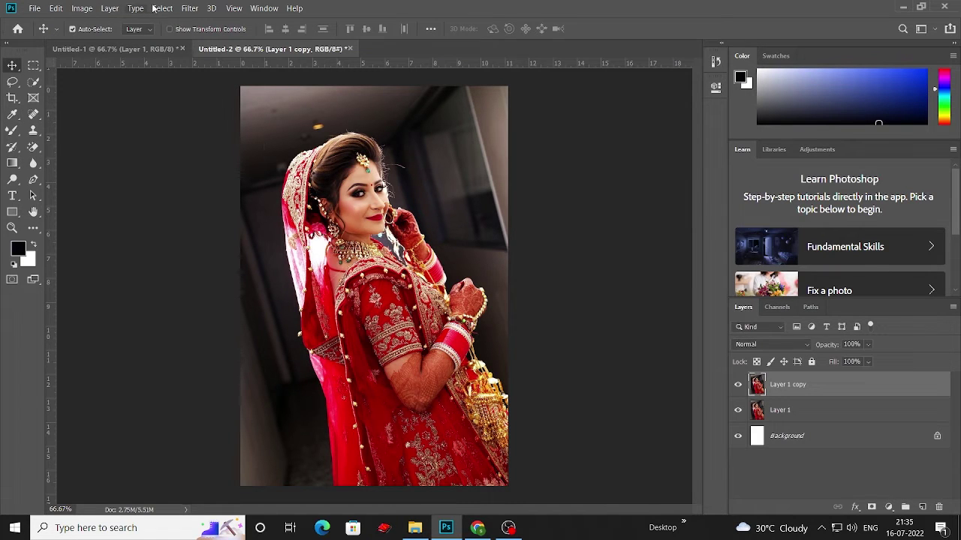
# Open the Camera Raw Filter and zoom its preview in on the face and back out.
pyautogui.click(189, 8)
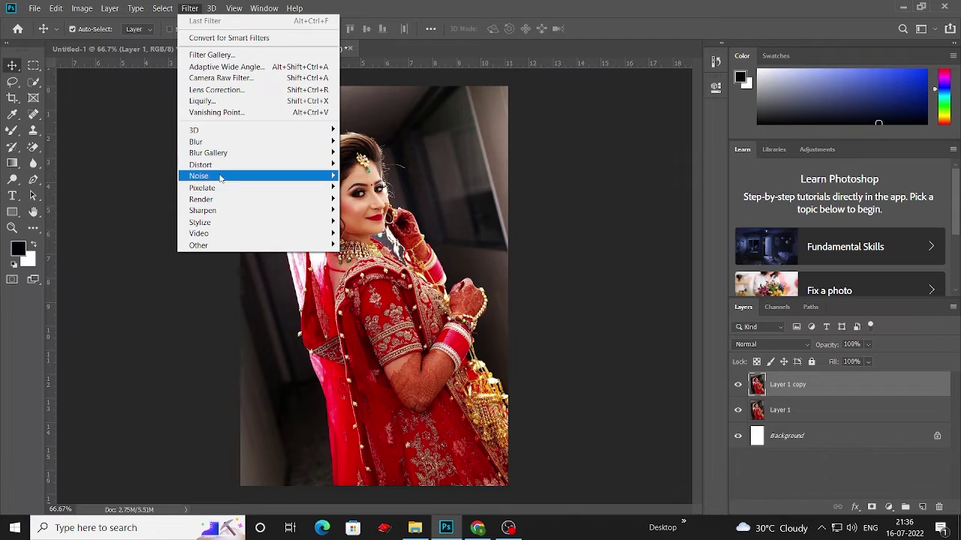
pyautogui.click(232, 78)
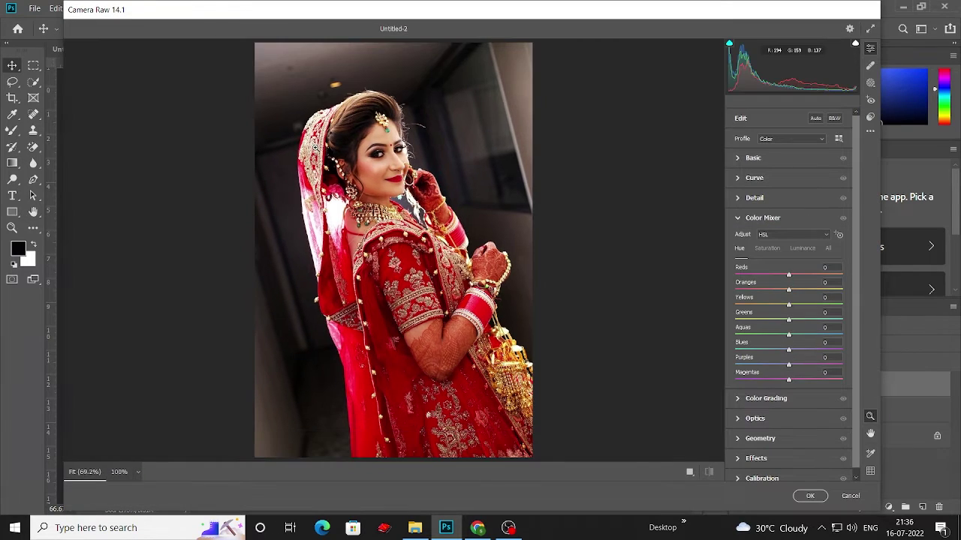
pyautogui.moveTo(343, 201); pyautogui.dragTo(412, 176)
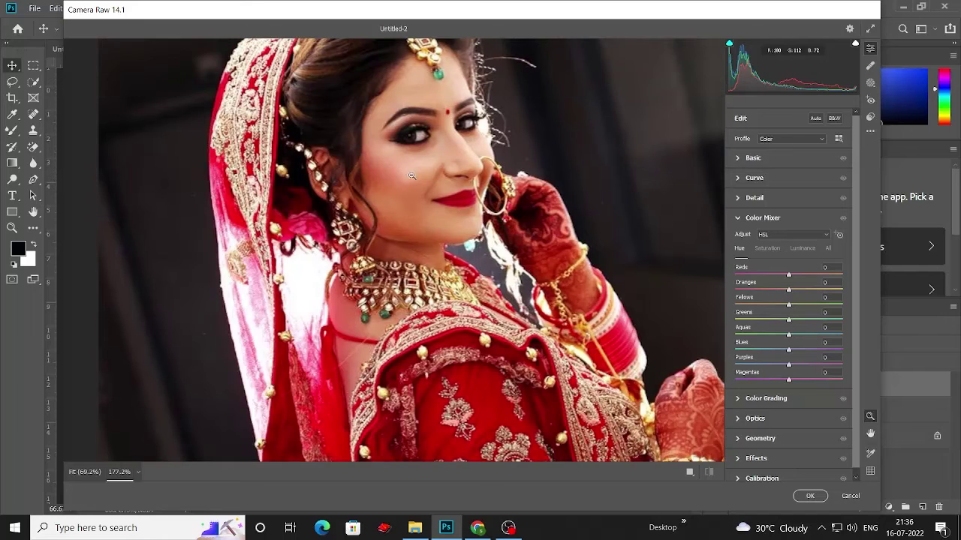
pyautogui.moveTo(441, 294); pyautogui.dragTo(393, 209)
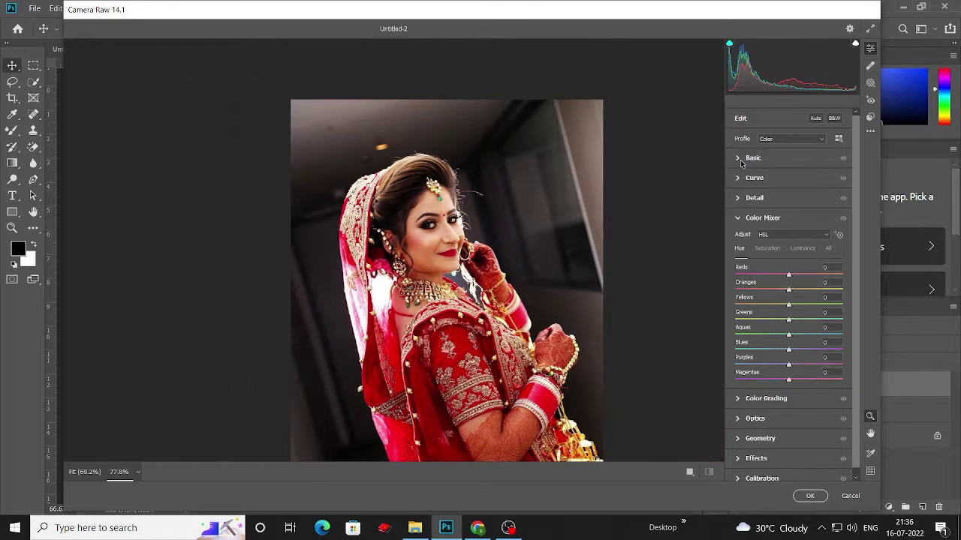
# In Camera Raw Basic, set Contrast +10, Shadows +17, Whites -15 and Highlights -5.
pyautogui.click(737, 160)
pyautogui.moveTo(789, 252); pyautogui.dragTo(796, 254)
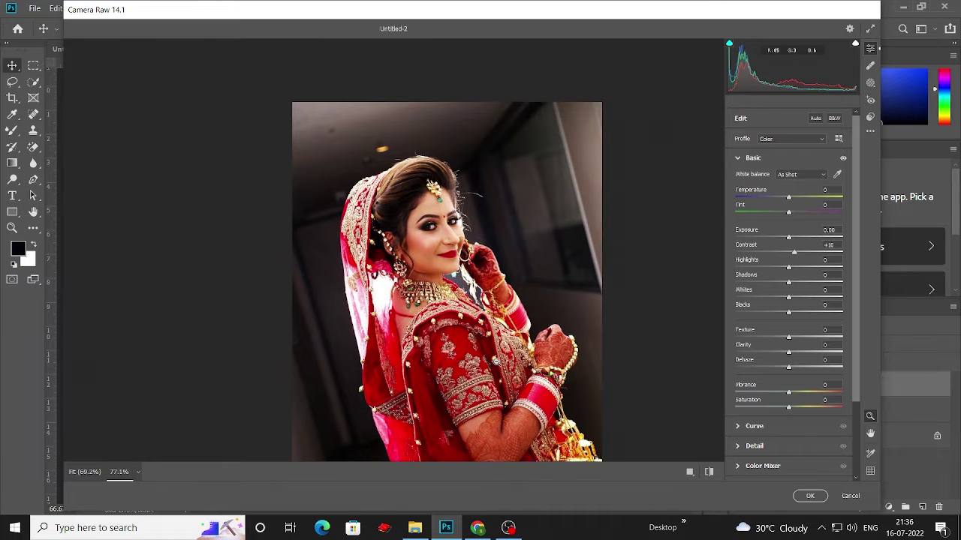
pyautogui.scroll(-1, 816, 299)
pyautogui.scroll(-2, 816, 299)
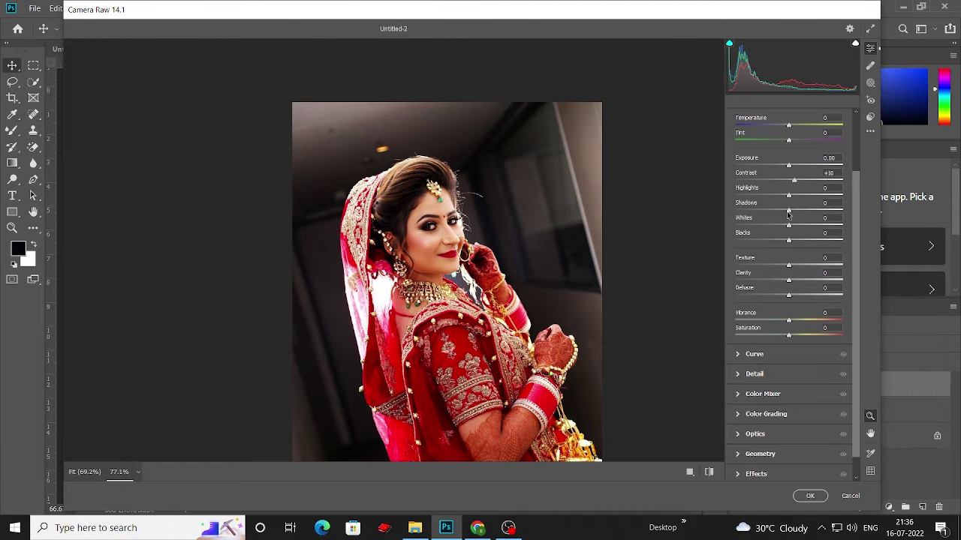
pyautogui.moveTo(789, 213)
pyautogui.mouseDown()
pyautogui.moveTo(799, 213)
pyautogui.moveTo(780, 240)
pyautogui.mouseUp()
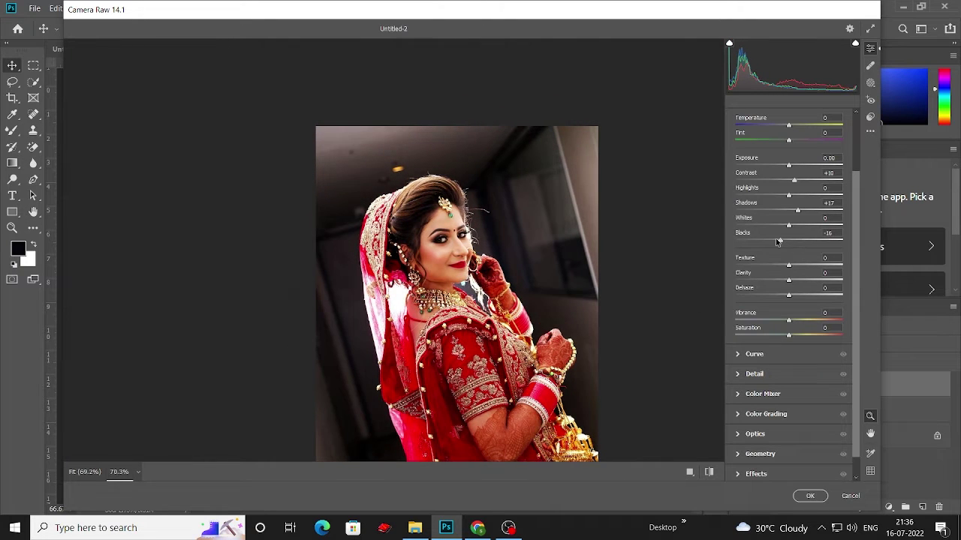
pyautogui.moveTo(788, 225); pyautogui.dragTo(780, 226)
pyautogui.moveTo(480, 351); pyautogui.dragTo(436, 262)
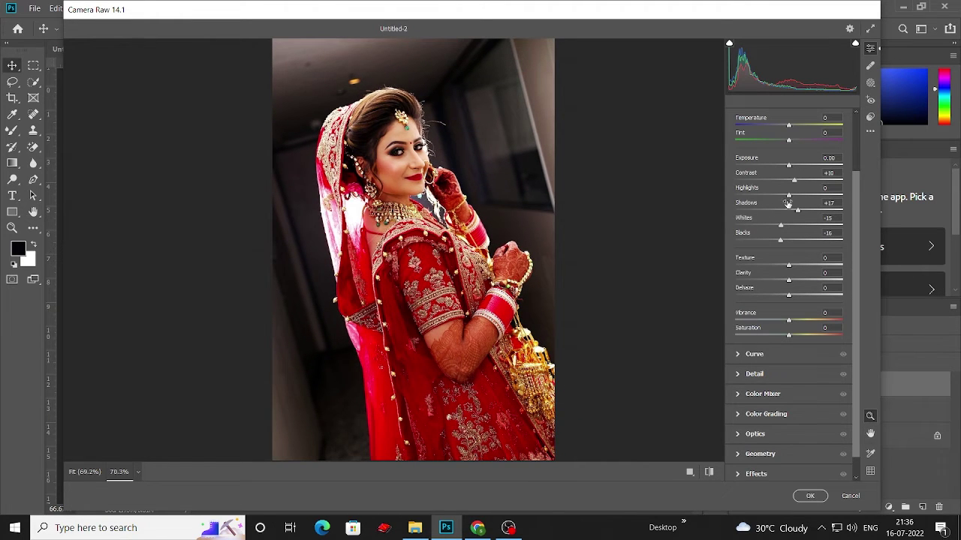
pyautogui.moveTo(788, 197); pyautogui.dragTo(786, 196)
# Set Texture -43, Clarity -36 and Dehaze +31 for softer skin.
pyautogui.moveTo(788, 266); pyautogui.dragTo(765, 265)
pyautogui.scroll(5, 379, 223)
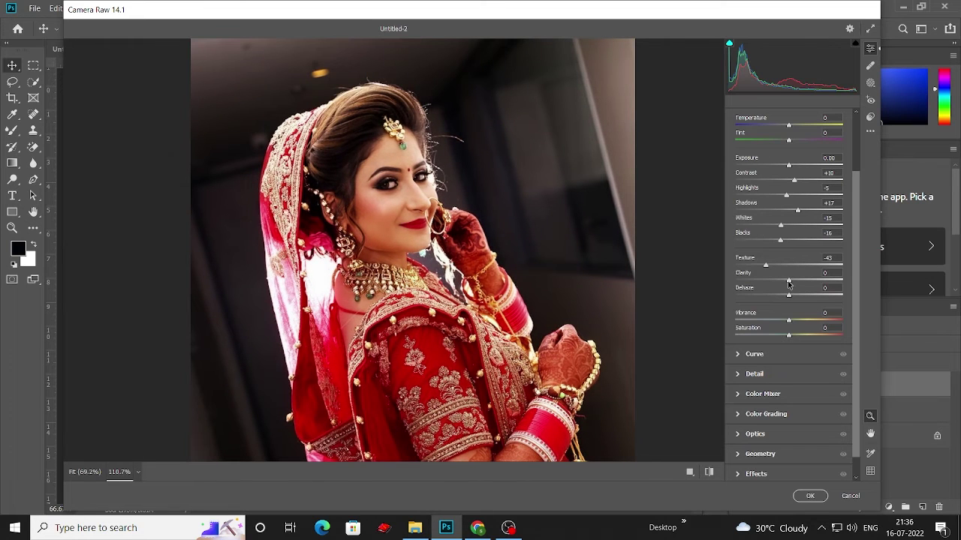
pyautogui.moveTo(788, 280); pyautogui.dragTo(769, 280)
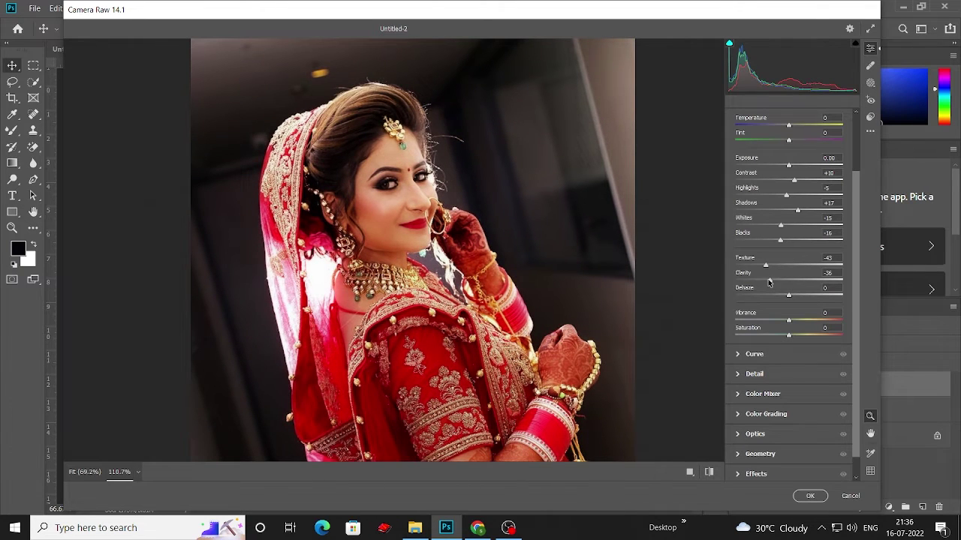
pyautogui.moveTo(789, 297); pyautogui.dragTo(805, 297)
pyautogui.scroll(-2, 439, 285)
pyautogui.scroll(-3, 440, 285)
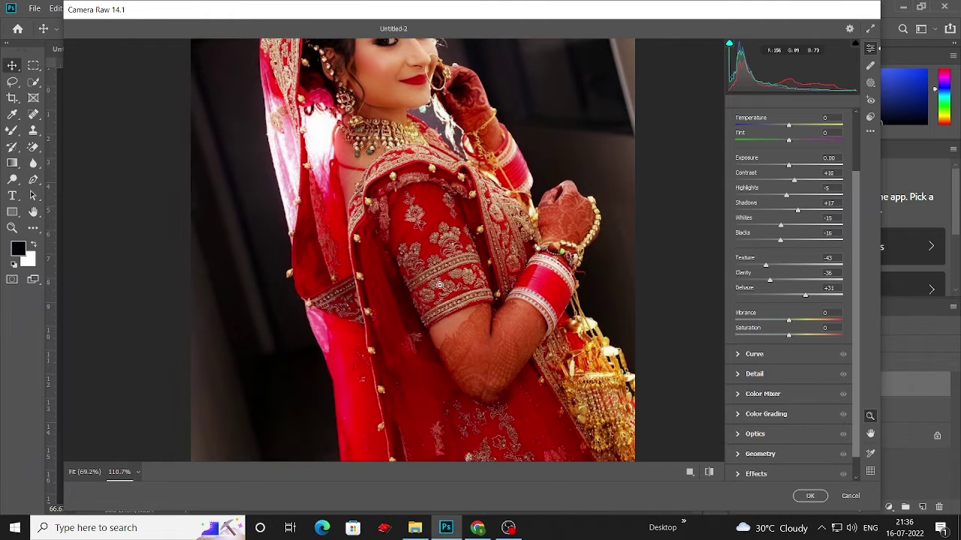
pyautogui.scroll(-2, 439, 285)
pyautogui.scroll(-1, 450, 261)
pyautogui.scroll(-1, 482, 260)
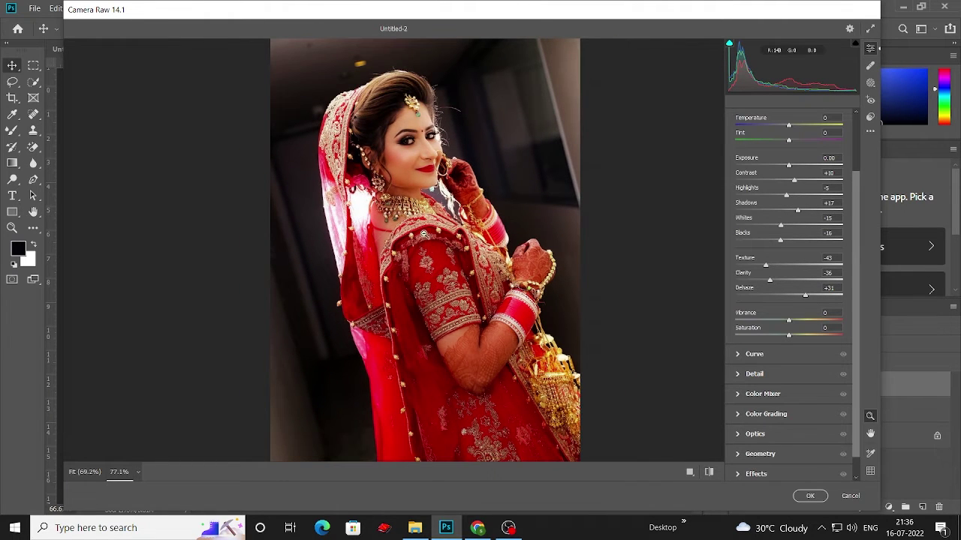
pyautogui.click(739, 394)
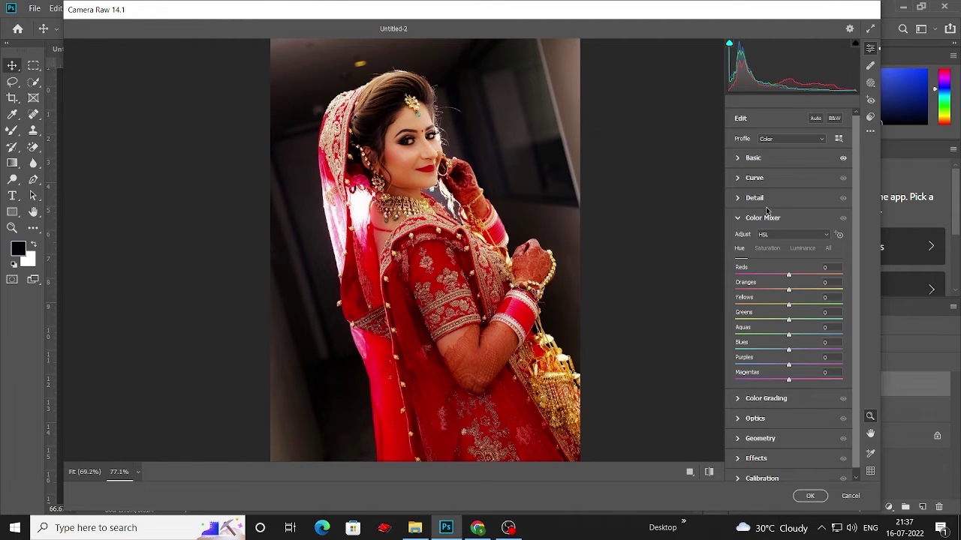
# In Color Mixer Saturation, set Yellows -50, Reds +33 and Magentas +17.
pyautogui.click(767, 248)
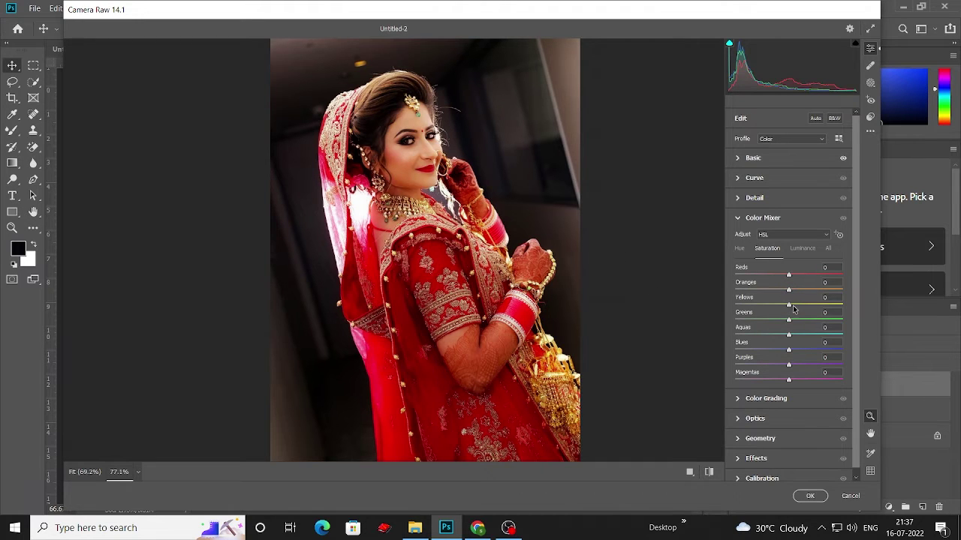
pyautogui.moveTo(793, 308); pyautogui.dragTo(775, 304)
pyautogui.moveTo(762, 297)
pyautogui.mouseDown()
pyautogui.moveTo(784, 291)
pyautogui.moveTo(771, 291)
pyautogui.mouseUp()
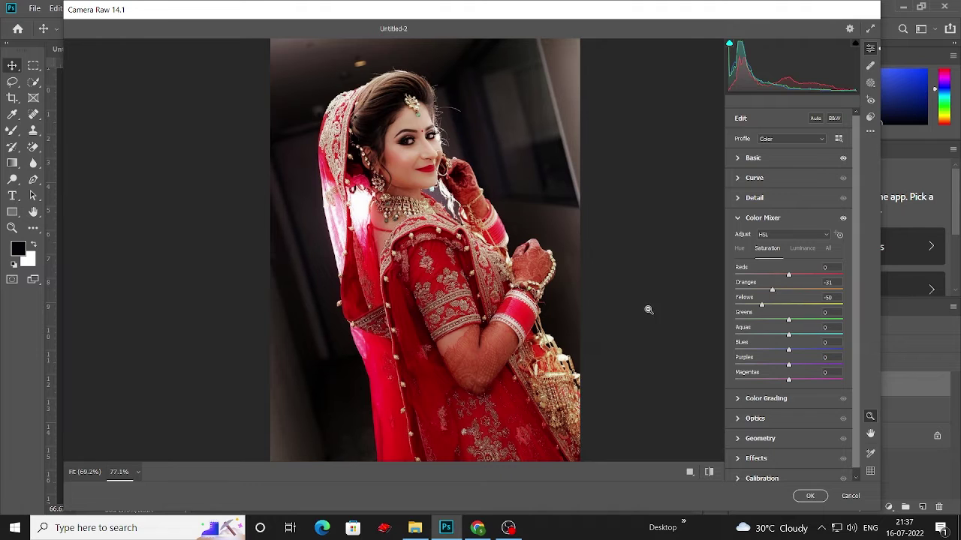
pyautogui.moveTo(790, 277); pyautogui.dragTo(810, 276)
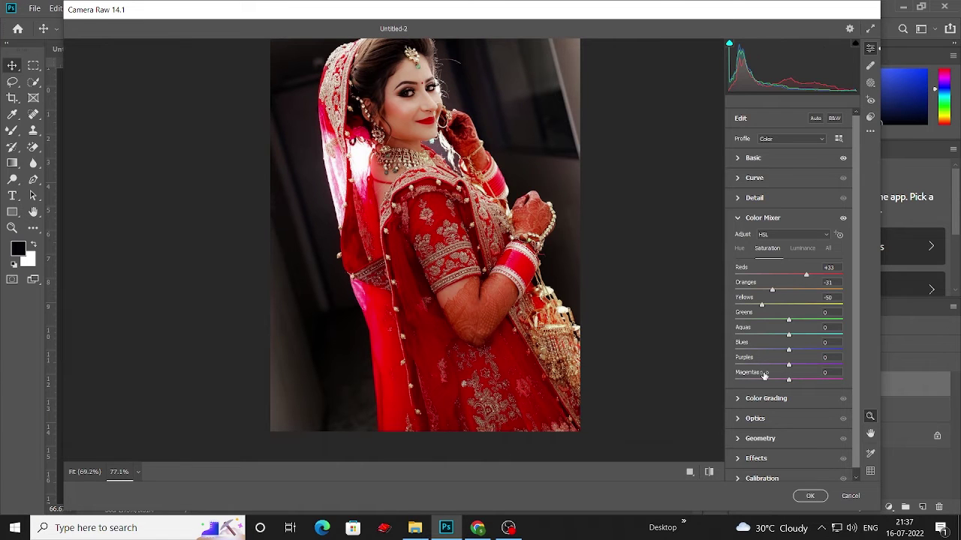
pyautogui.moveTo(788, 379); pyautogui.dragTo(798, 380)
# Set luminance Reds -23, Oranges +9, Yellows -7, Magentas -13, and Oranges hue -17.
pyautogui.click(801, 249)
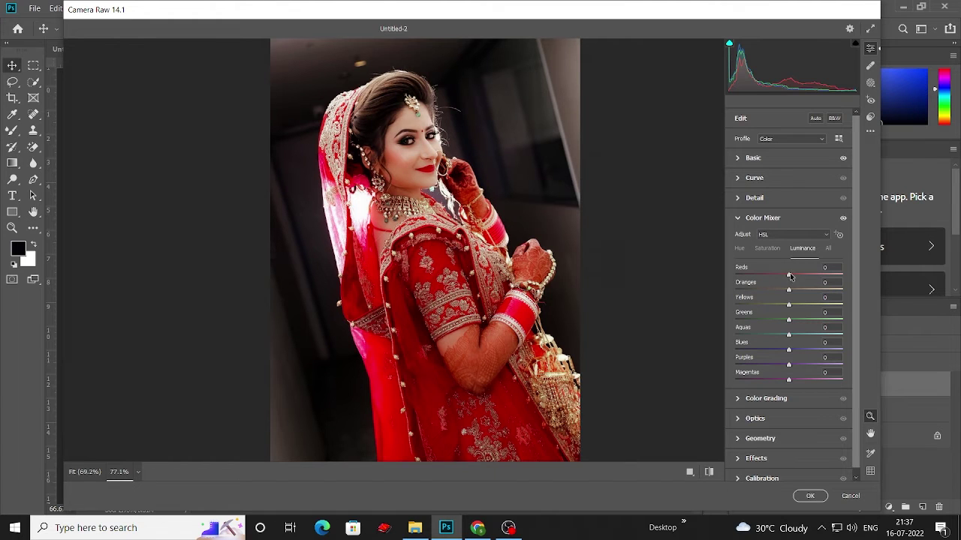
pyautogui.moveTo(789, 275)
pyautogui.mouseDown()
pyautogui.moveTo(776, 271)
pyautogui.moveTo(777, 289)
pyautogui.moveTo(794, 289)
pyautogui.moveTo(793, 307)
pyautogui.moveTo(784, 305)
pyautogui.mouseUp()
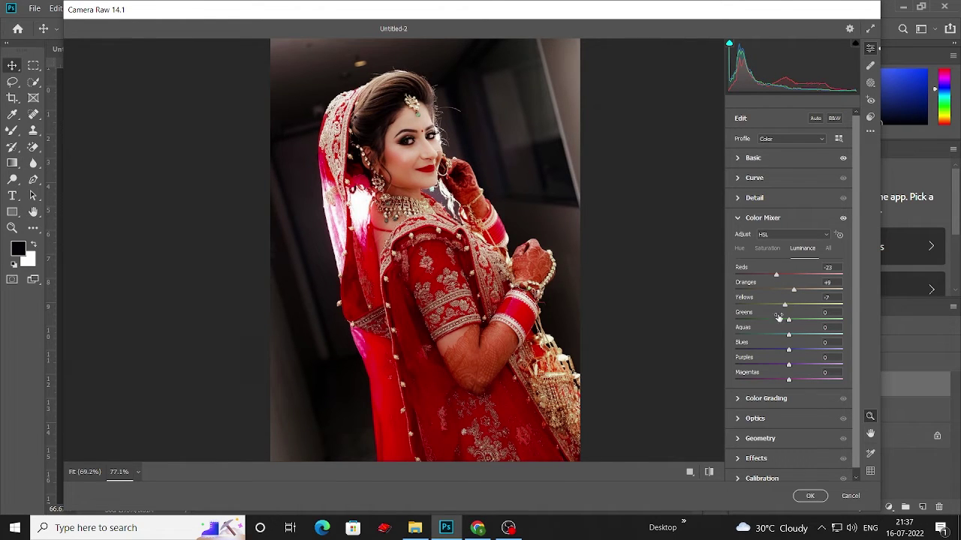
pyautogui.scroll(-1, 784, 306)
pyautogui.moveTo(789, 374); pyautogui.dragTo(781, 373)
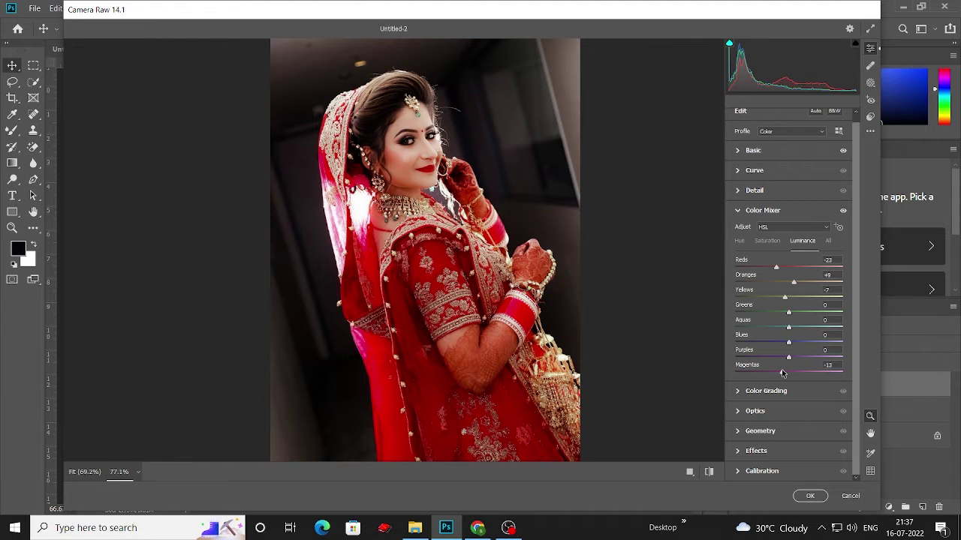
pyautogui.scroll(3, 443, 289)
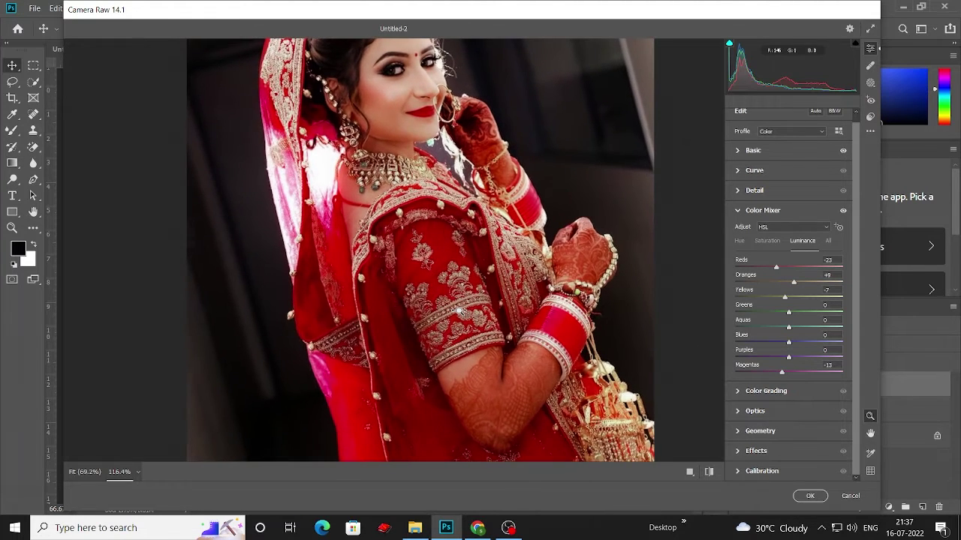
pyautogui.scroll(-3, 459, 312)
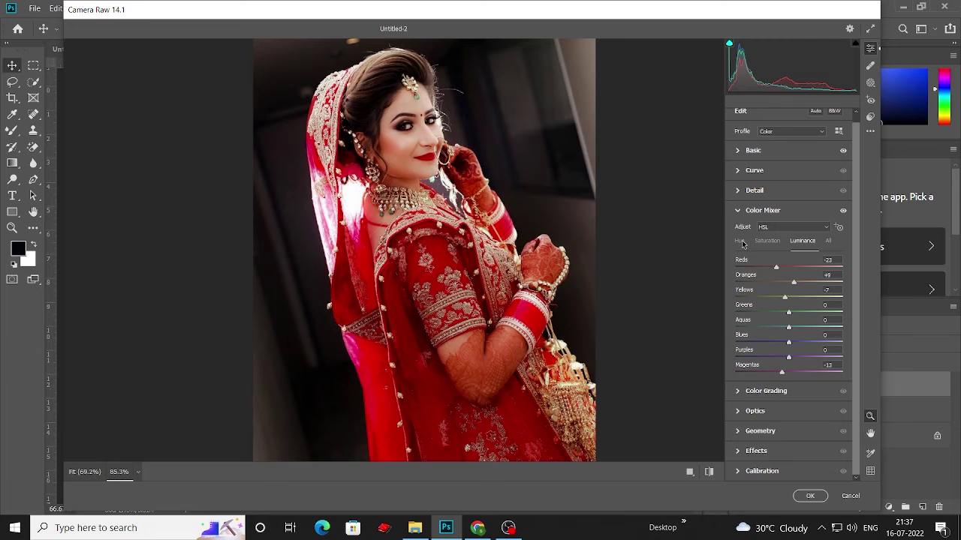
pyautogui.click(740, 241)
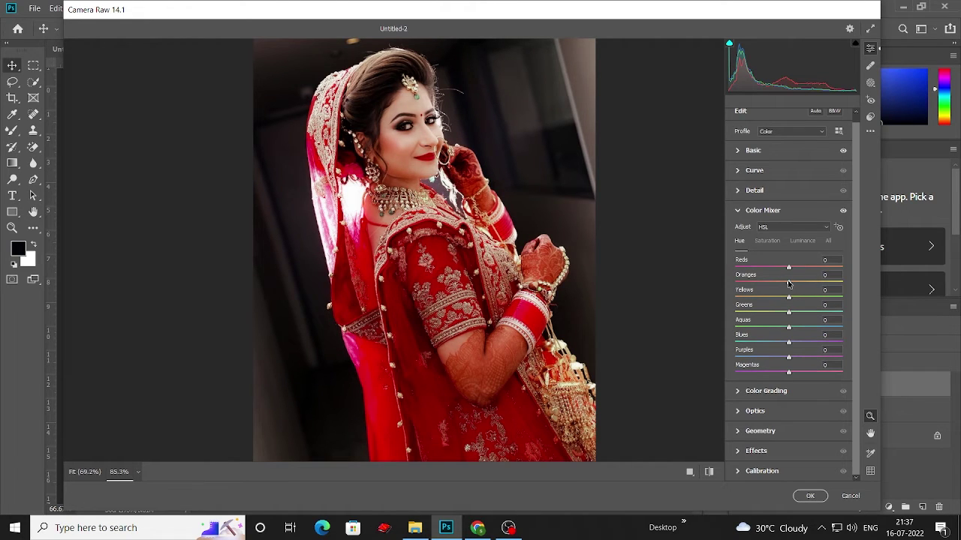
pyautogui.moveTo(784, 285); pyautogui.dragTo(779, 283)
# Apply the Camera Raw edits, toggle Layer 1 copy to compare, and undo the stray layer move.
pyautogui.click(810, 496)
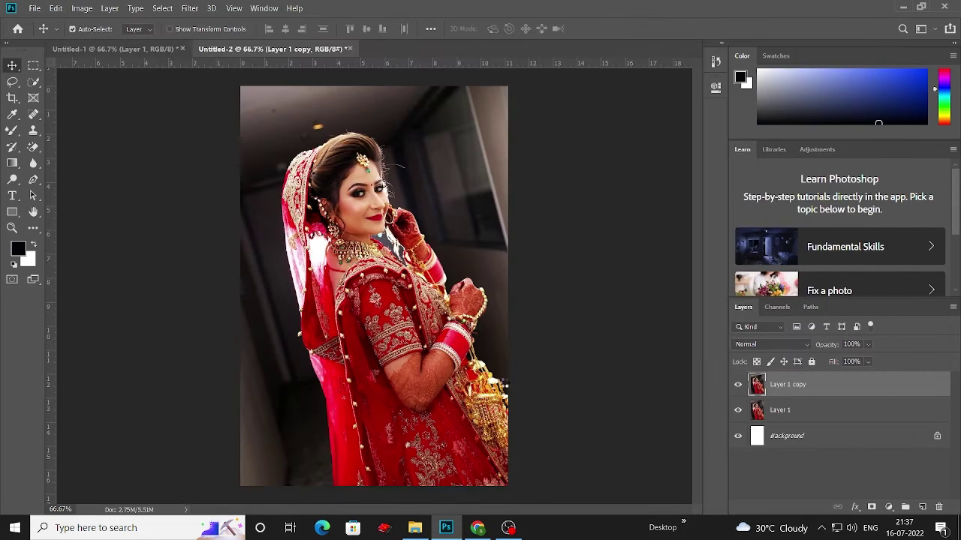
pyautogui.click(738, 385)
pyautogui.click(738, 385)
pyautogui.moveTo(389, 279); pyautogui.dragTo(411, 314)
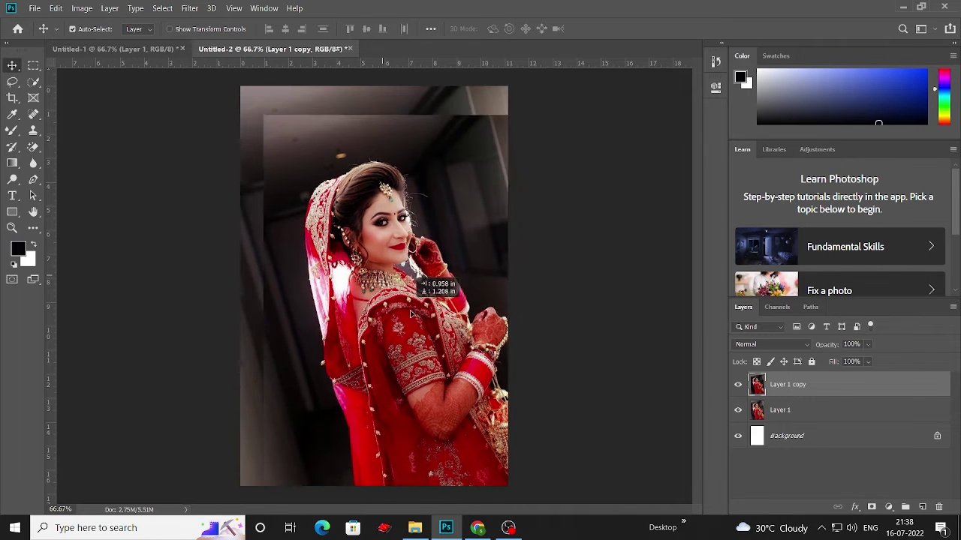
pyautogui.hotkey('ctrl', 'z')
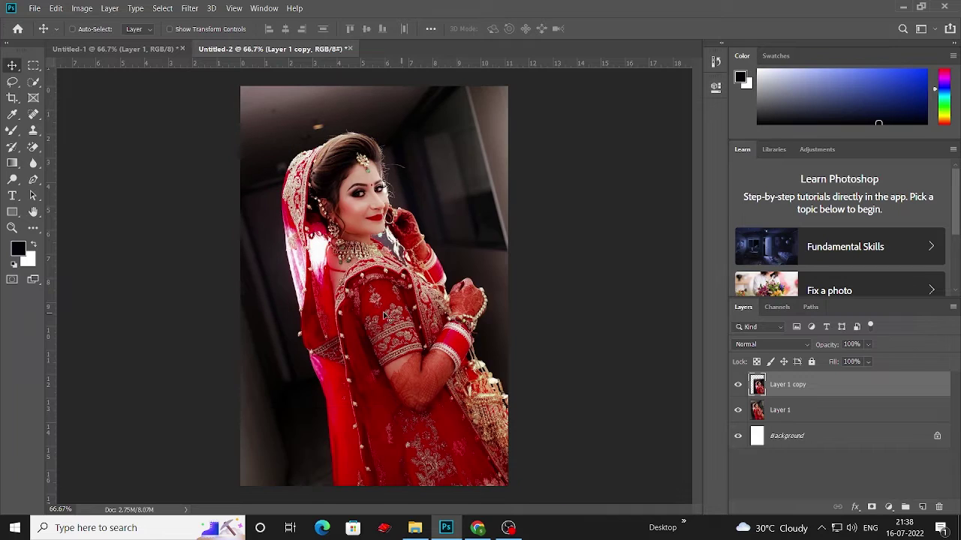
pyautogui.press('ctrl')
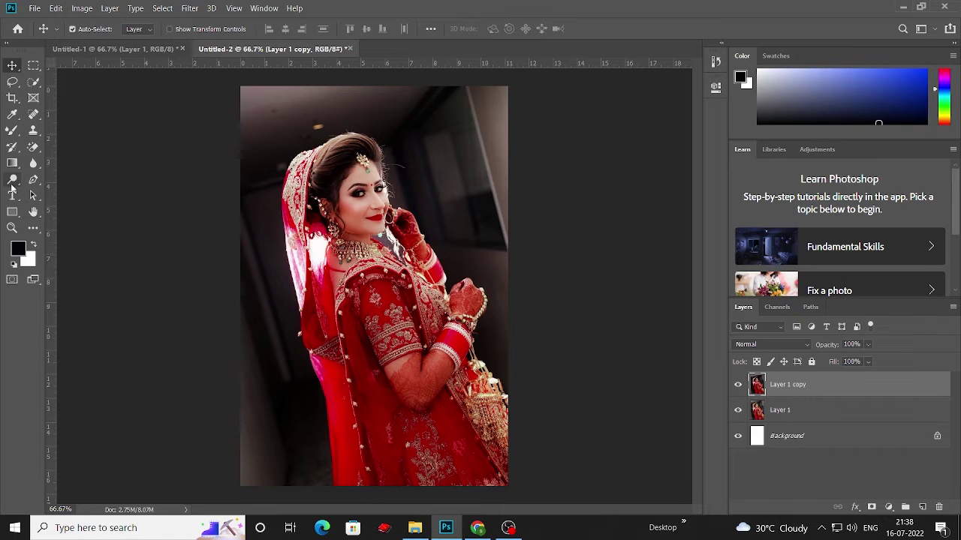
# Browse the dodge/burn tools, then zoom in to compare before and after on the face.
pyautogui.click(12, 181)
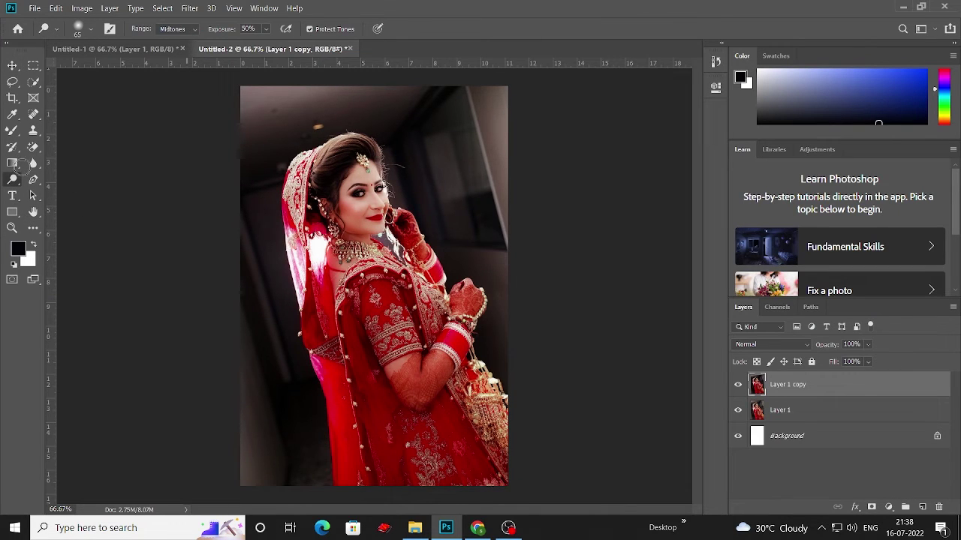
pyautogui.rightClick(12, 179)
pyautogui.press('Escape')
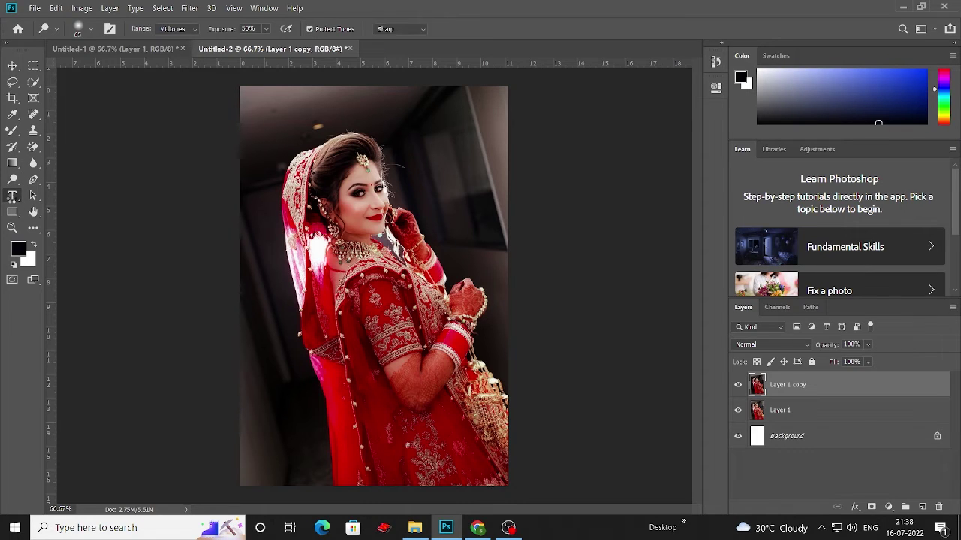
pyautogui.press('h')
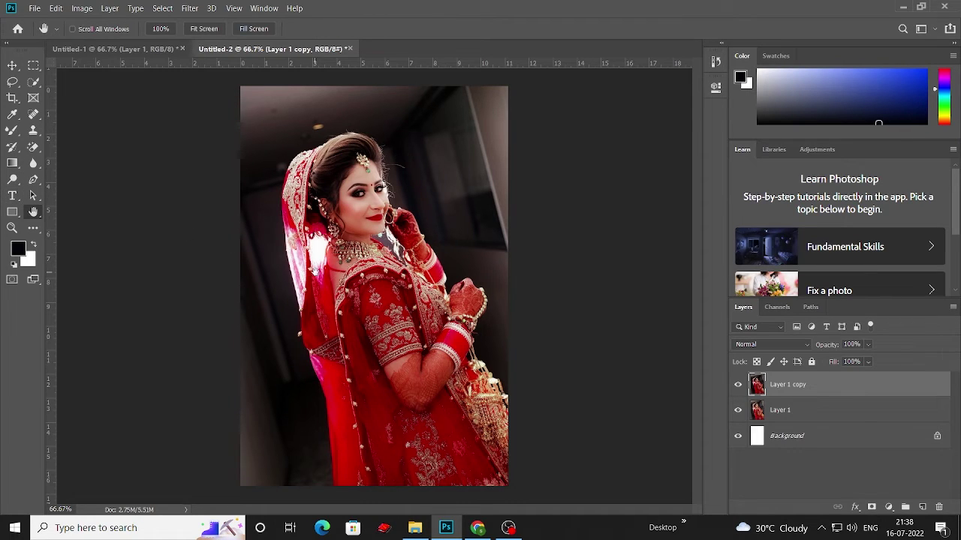
pyautogui.hotkey('ctrl', '+')
pyautogui.hotkey('ctrl', '+')
pyautogui.scroll(5, 316, 272)
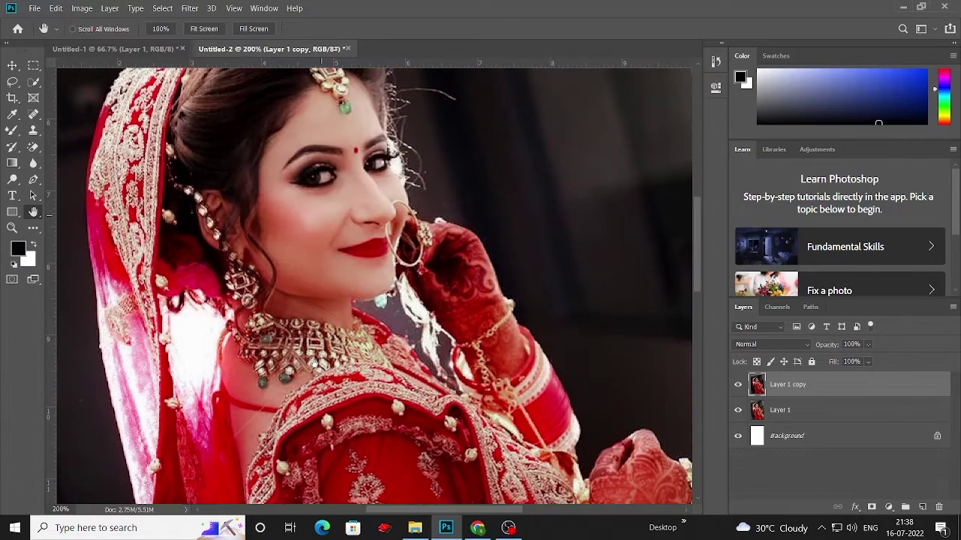
pyautogui.click(737, 385)
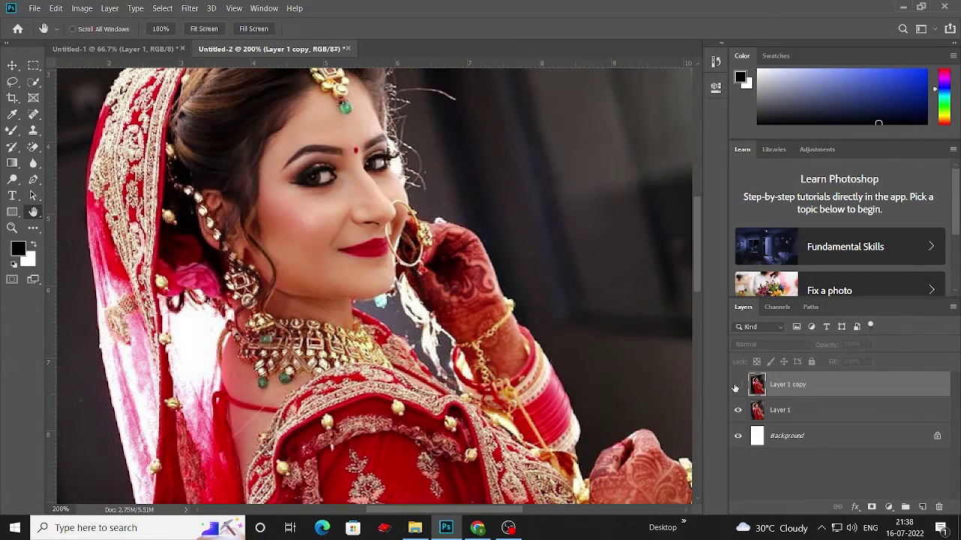
pyautogui.click(736, 386)
pyautogui.moveTo(387, 277); pyautogui.dragTo(387, 303)
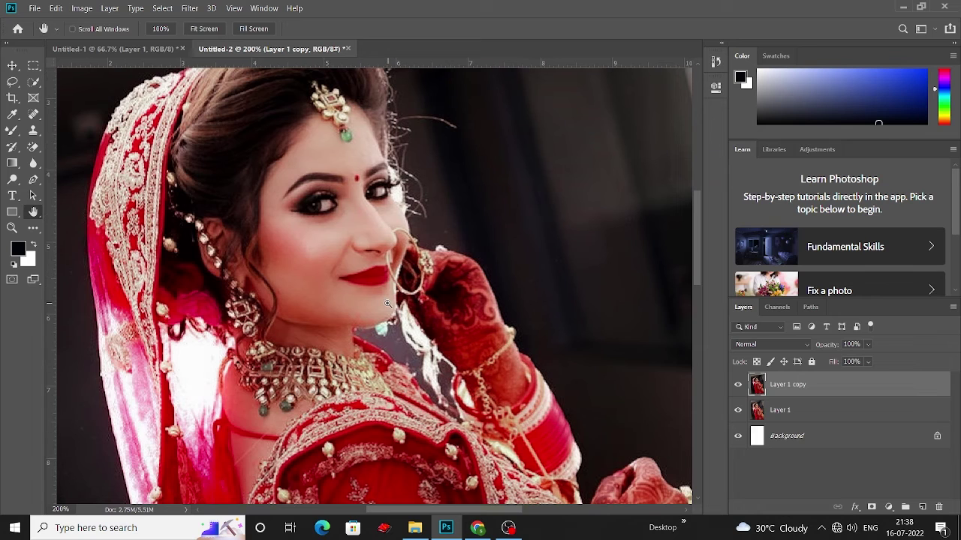
pyautogui.hotkey('ctrl', '-')
pyautogui.hotkey('ctrl', '-')
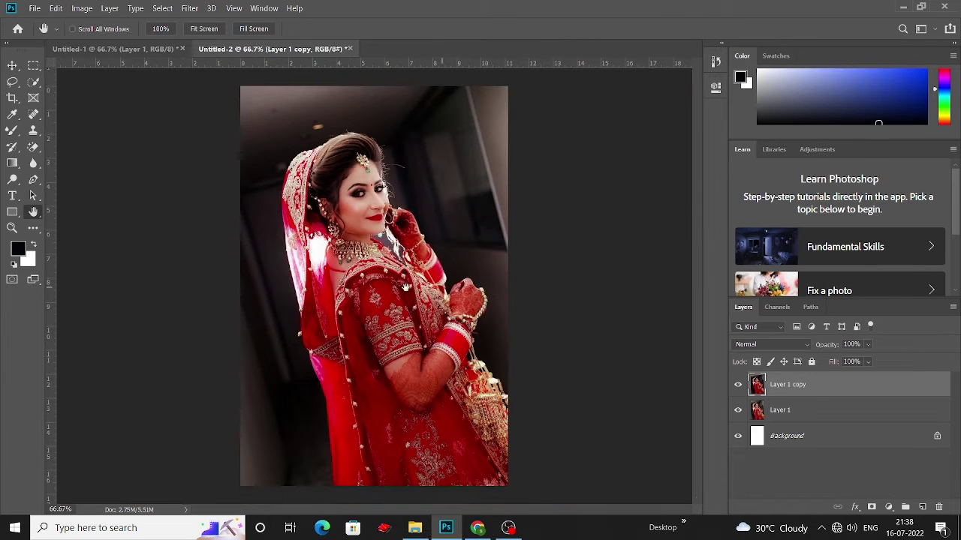
# Apply a midtones Color Balance of Cyan-Red -17 and Yellow-Blue +6.
pyautogui.click(88, 8)
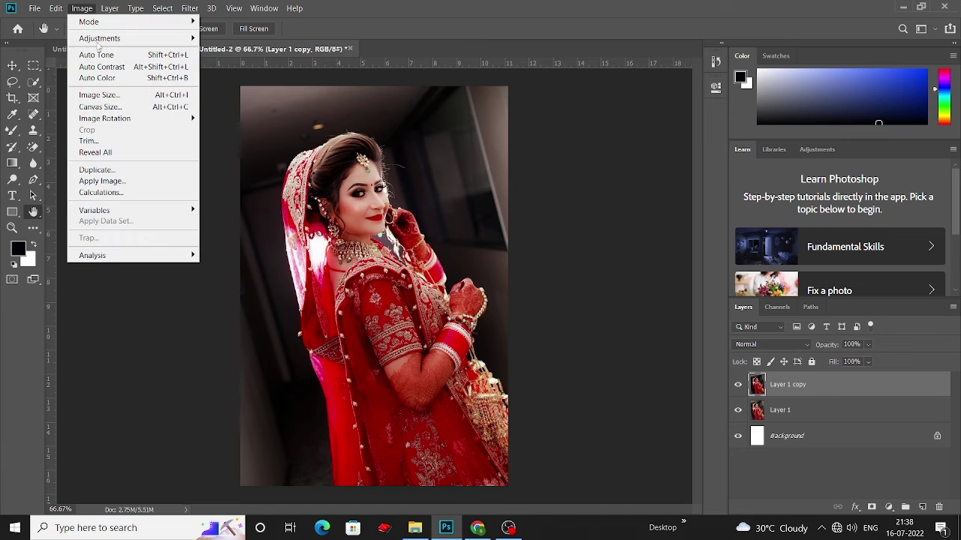
pyautogui.moveTo(100, 39)
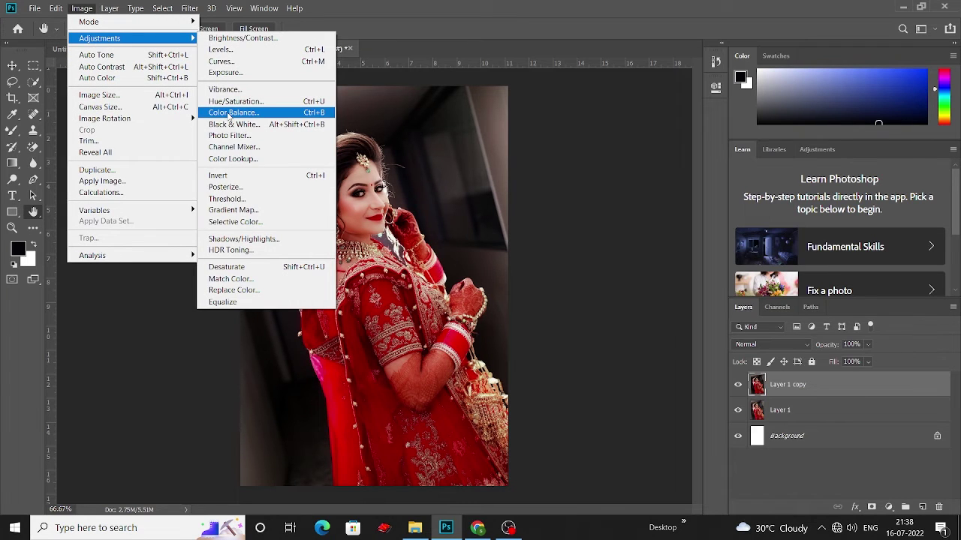
pyautogui.click(230, 114)
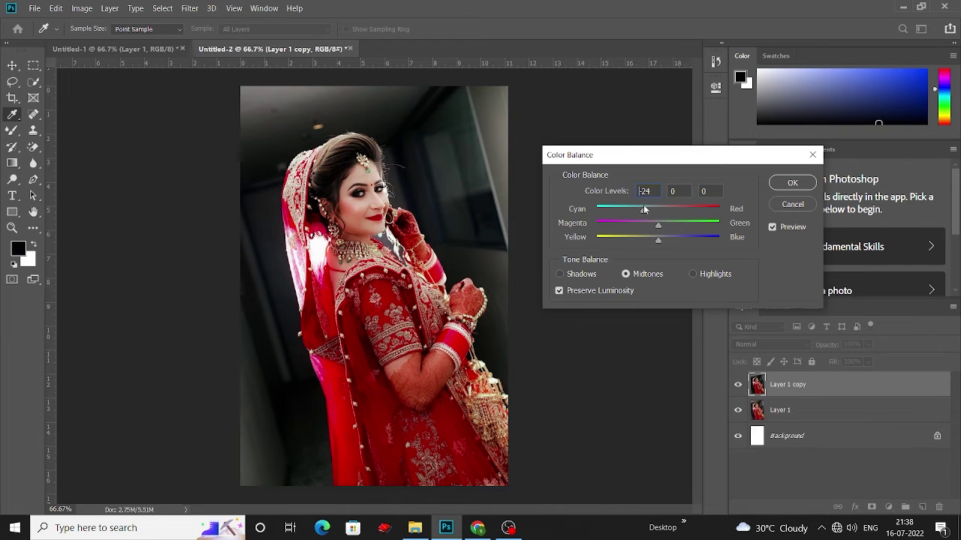
pyautogui.moveTo(659, 238); pyautogui.dragTo(662, 242)
pyautogui.click(662, 240)
pyautogui.click(791, 182)
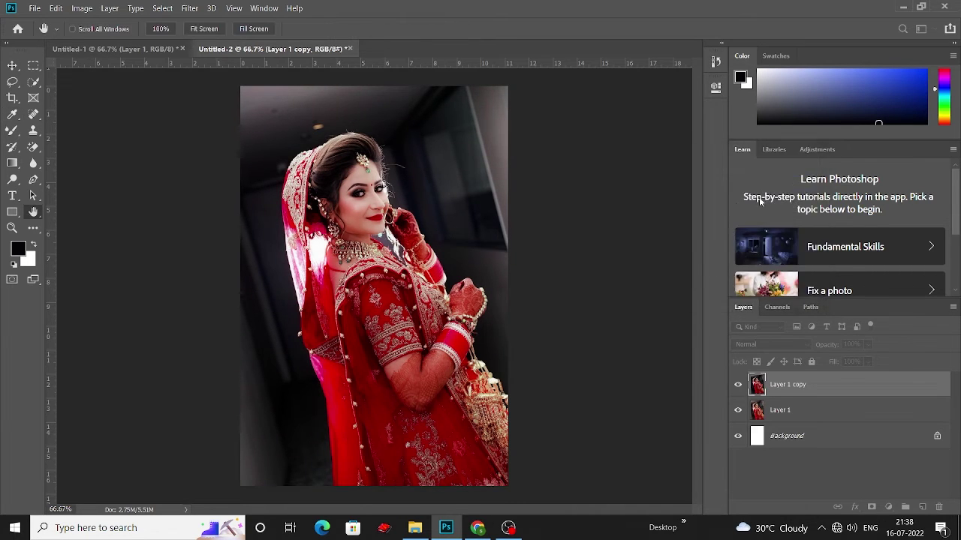
# Apply Levels with midtone gamma 0.96, then view the portrait at 100%.
pyautogui.click(83, 9)
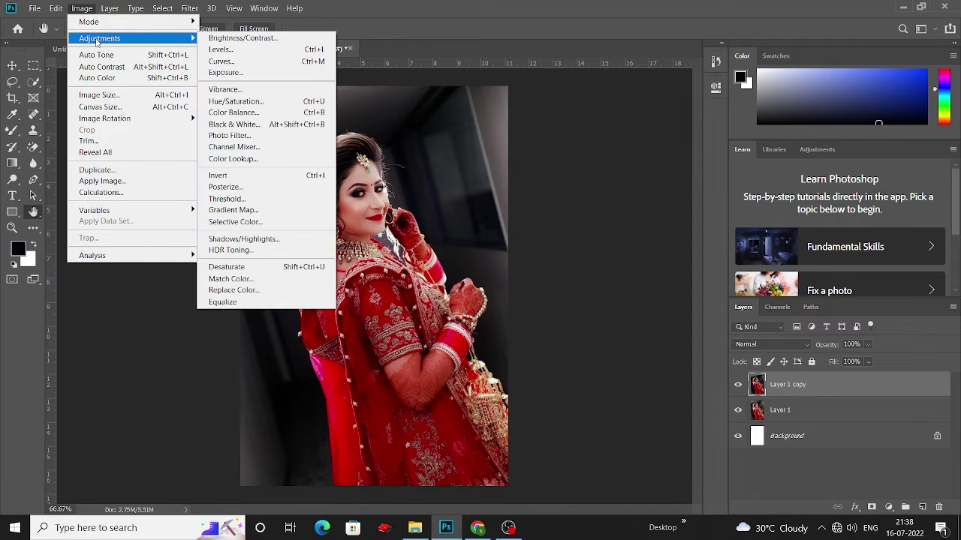
pyautogui.moveTo(100, 38)
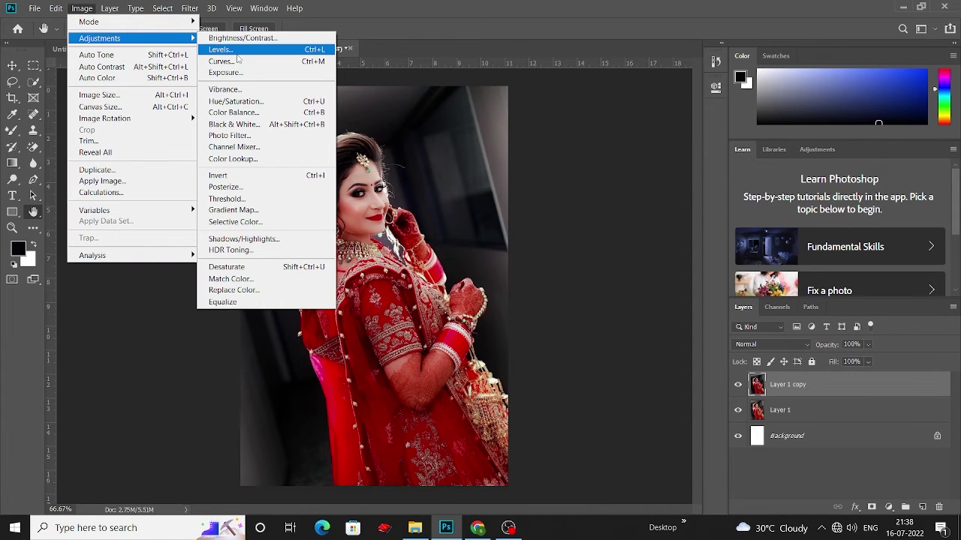
pyautogui.click(236, 54)
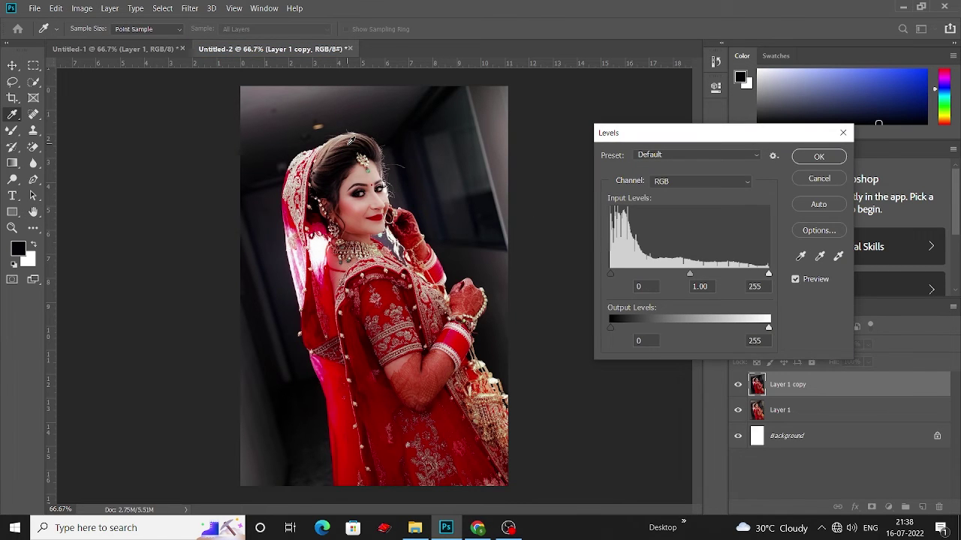
pyautogui.click(349, 141)
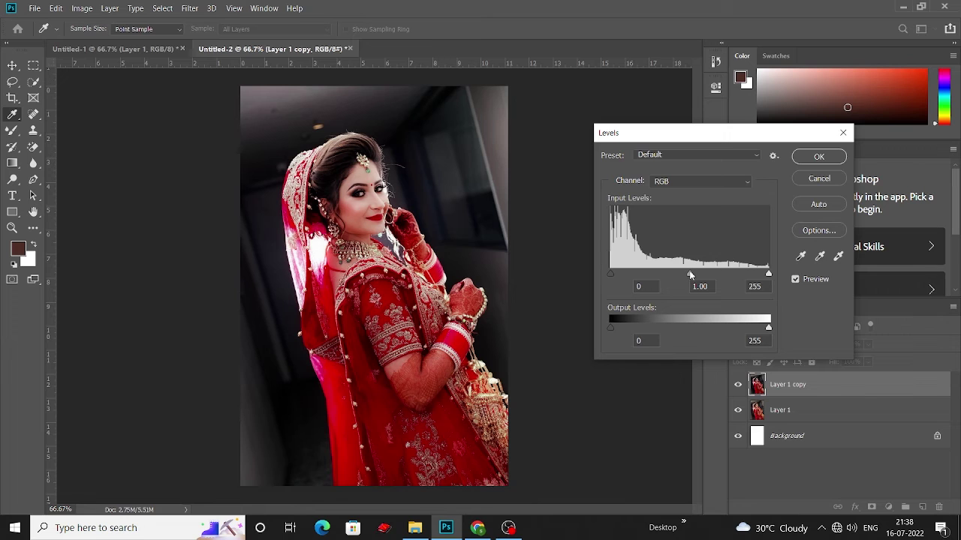
pyautogui.moveTo(691, 272); pyautogui.dragTo(694, 272)
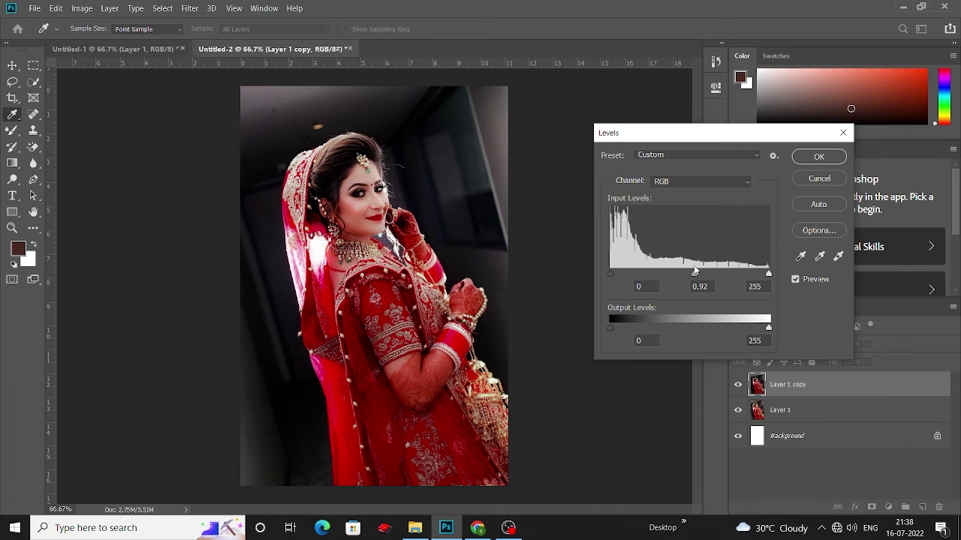
pyautogui.moveTo(695, 271); pyautogui.dragTo(691, 272)
pyautogui.click(817, 156)
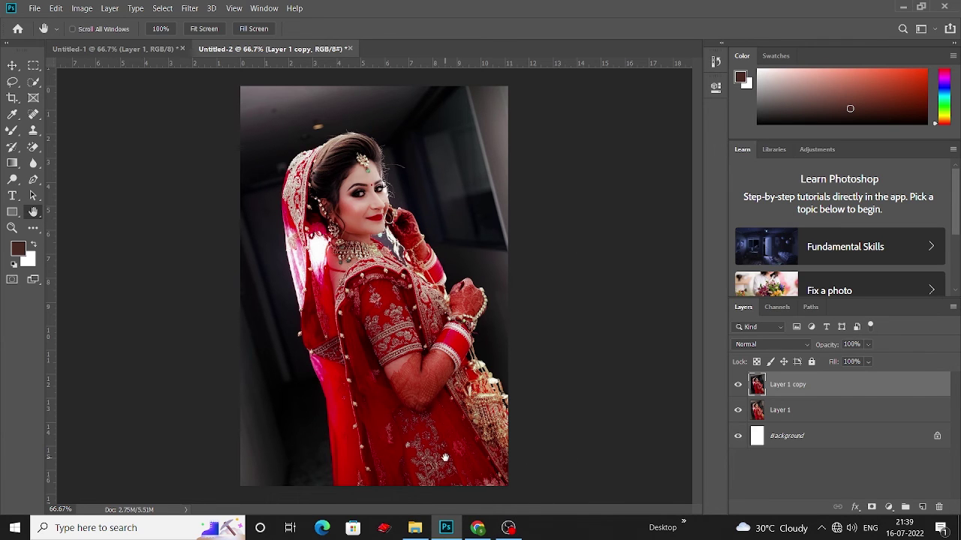
pyautogui.hotkey('ctrl', '1')
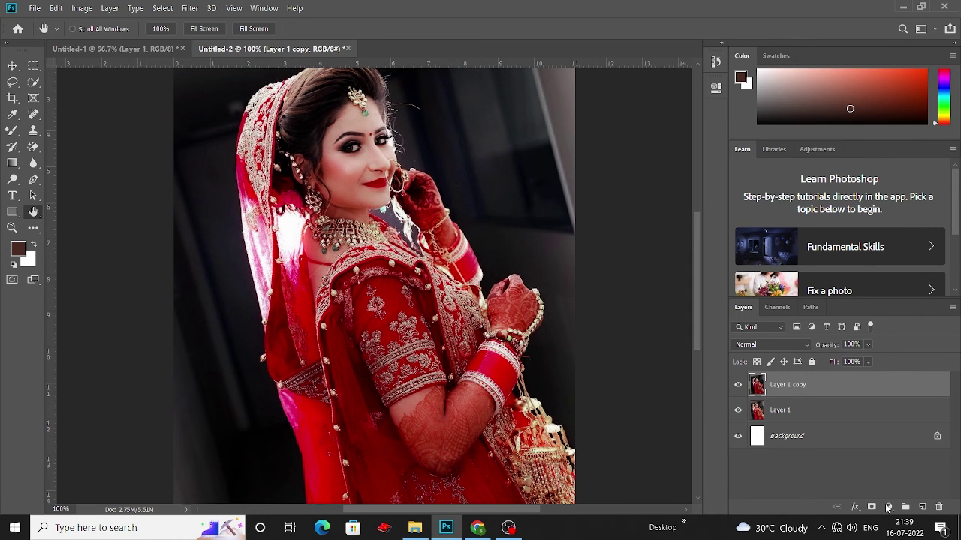